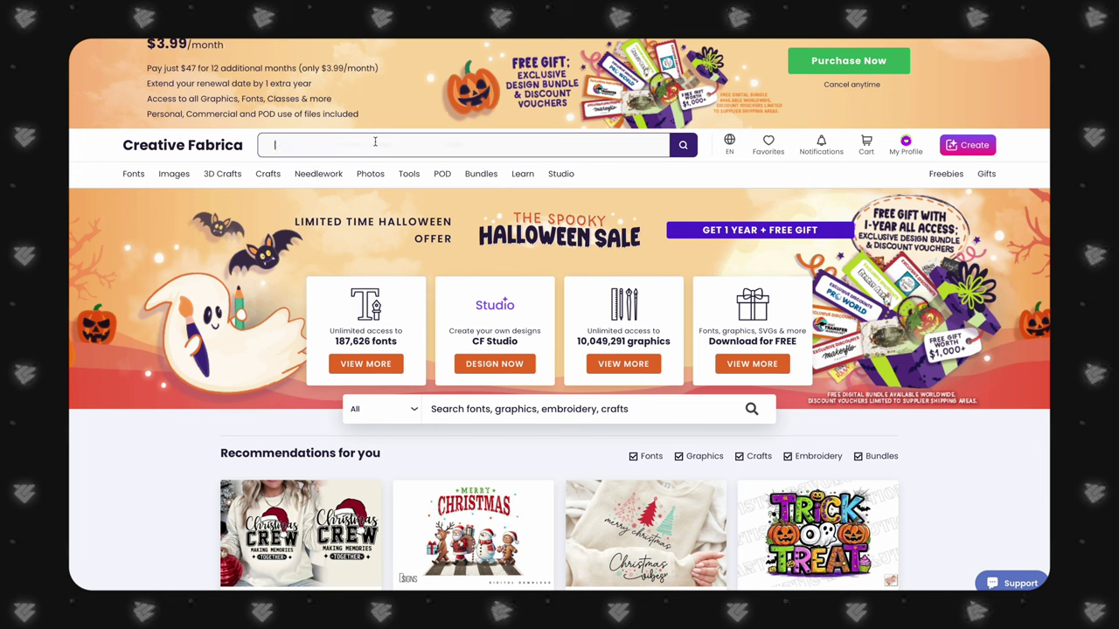
Search Creative Fabrica for 'santa stamp' and open the Santa North Pole Express Mail Stamp page.
type("sant")
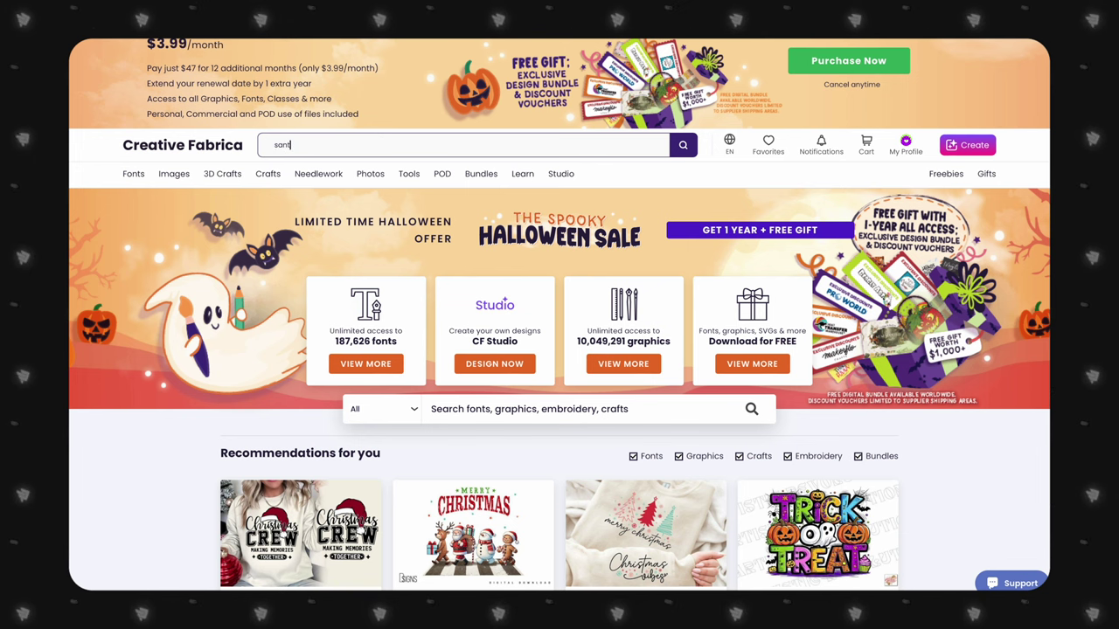
type("a stamp")
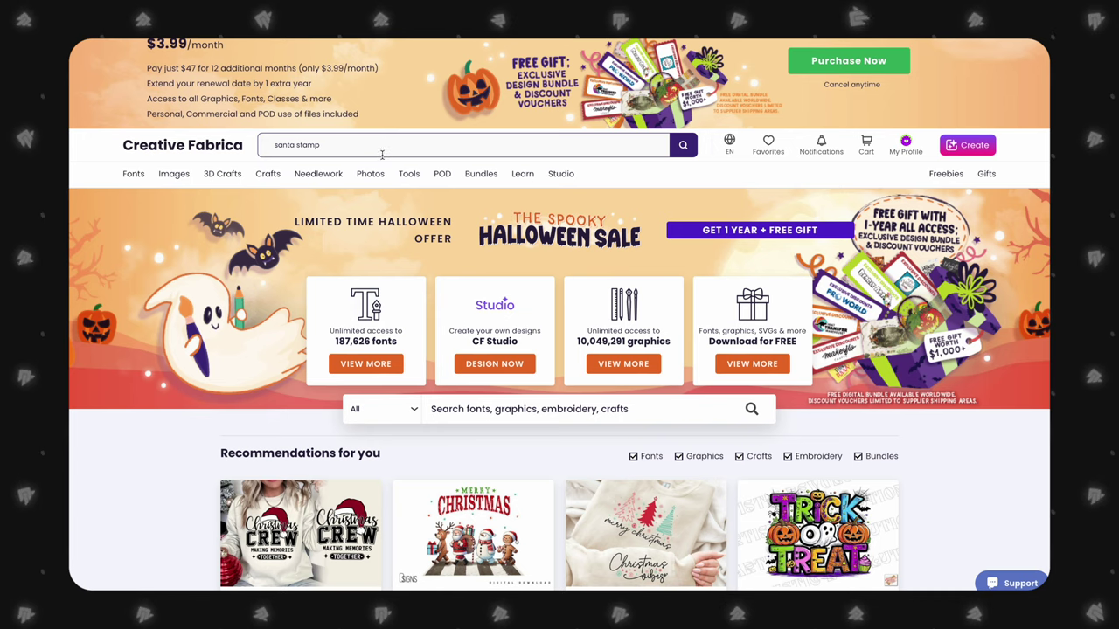
key("Return")
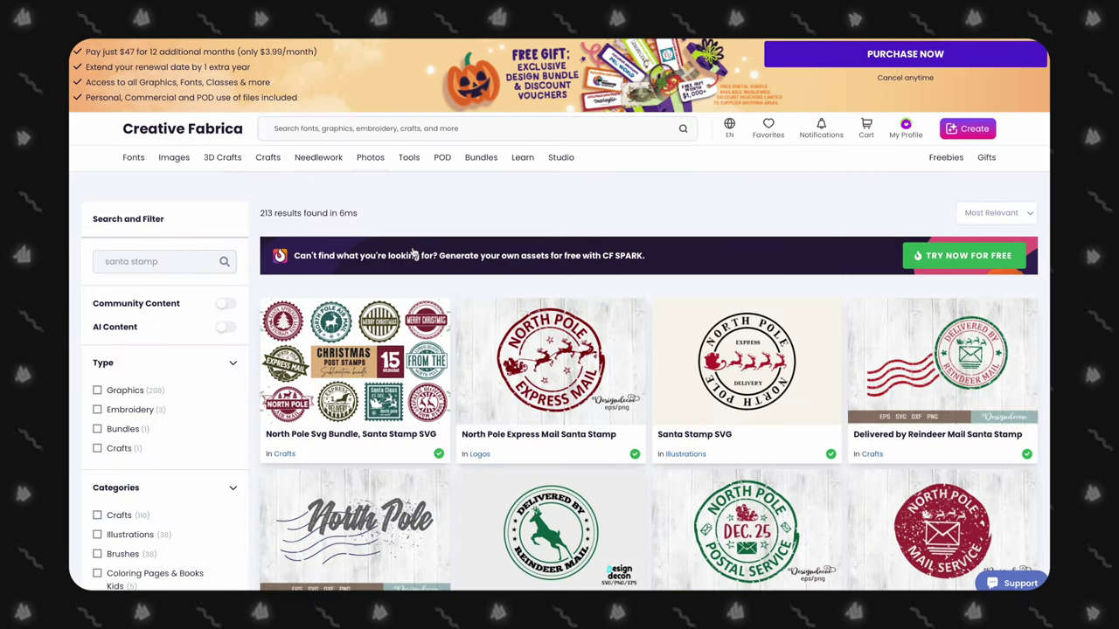
scroll(415, 251, "down", 5)
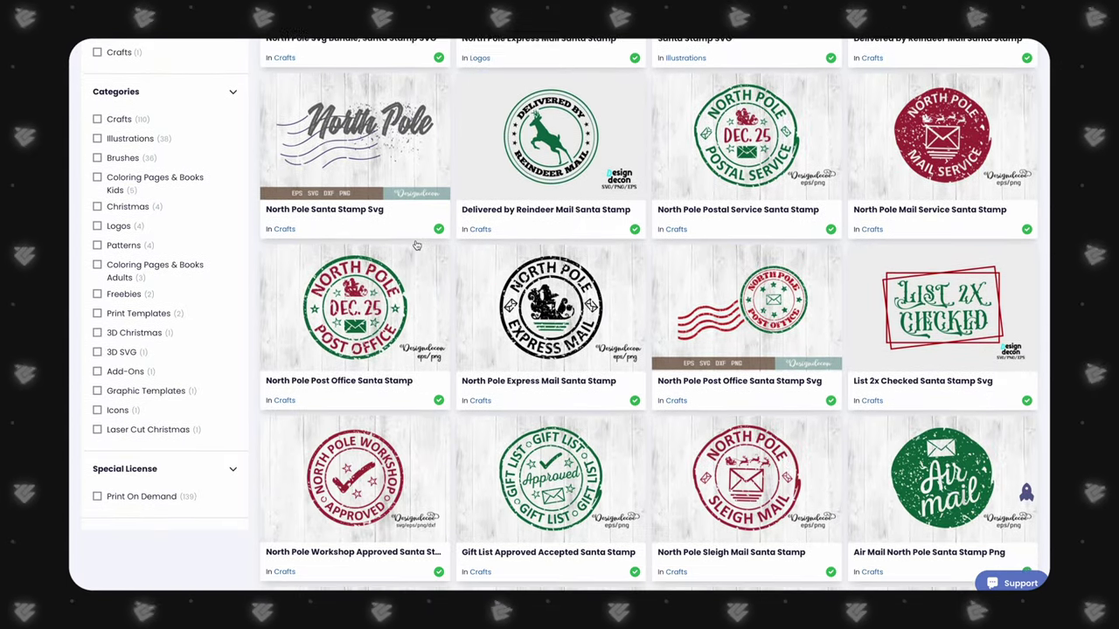
scroll(416, 246, "down", 6)
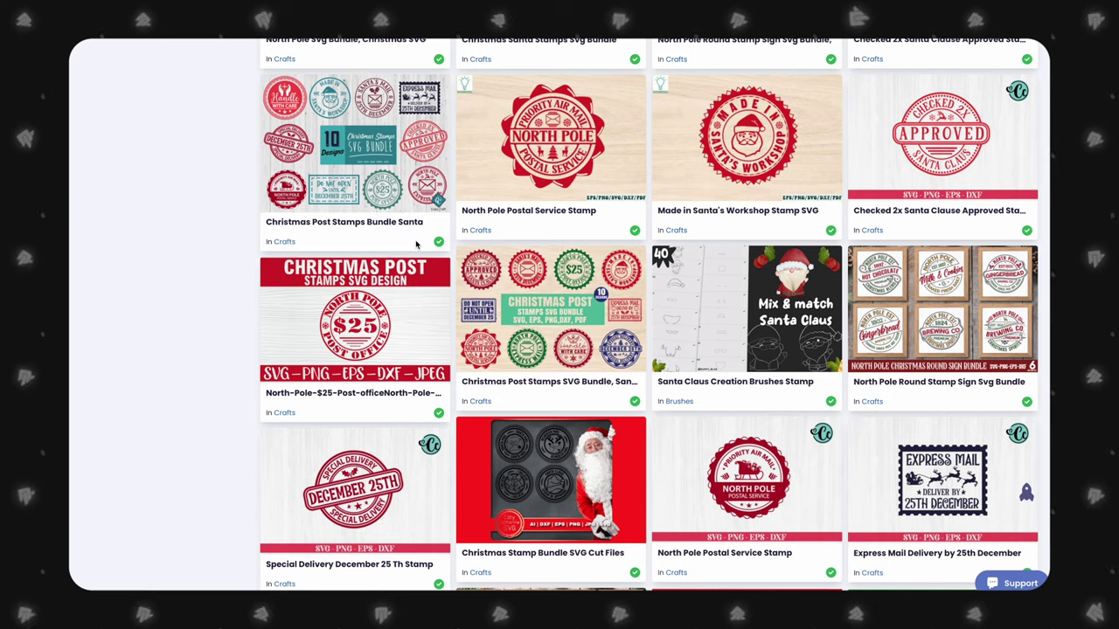
scroll(416, 245, "down", 1)
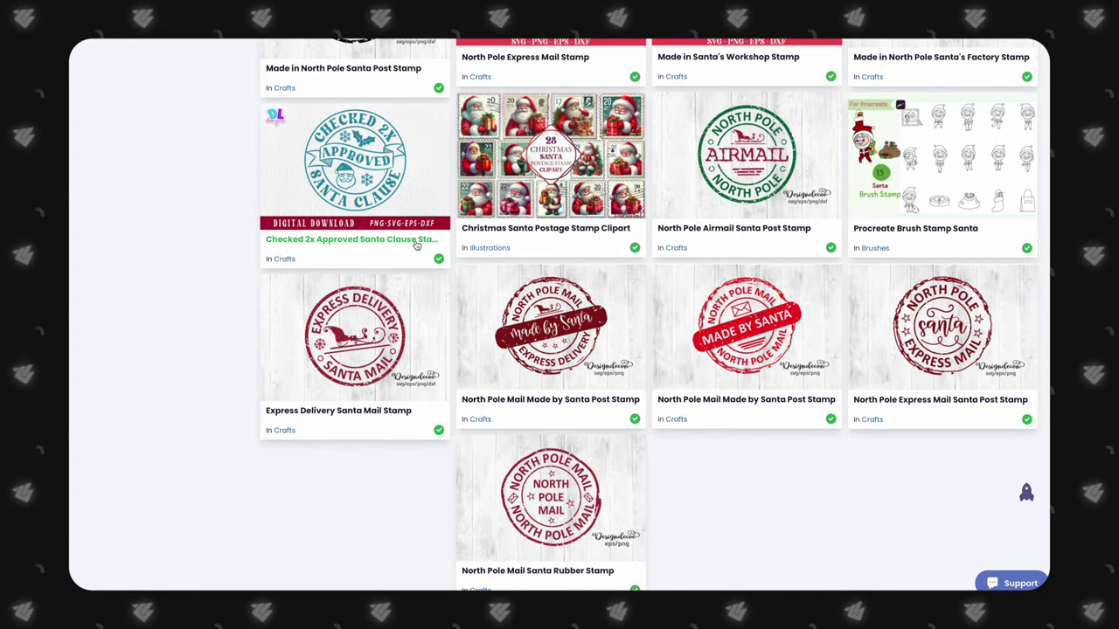
scroll(416, 246, "down", 1)
scroll(416, 246, "down", 9)
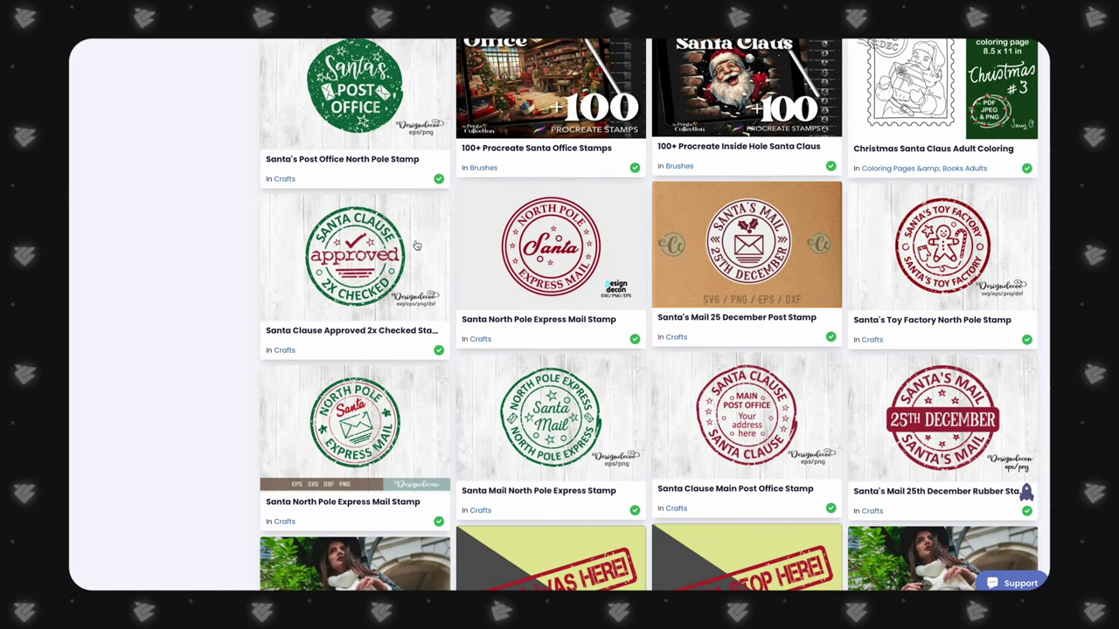
left_click(552, 278)
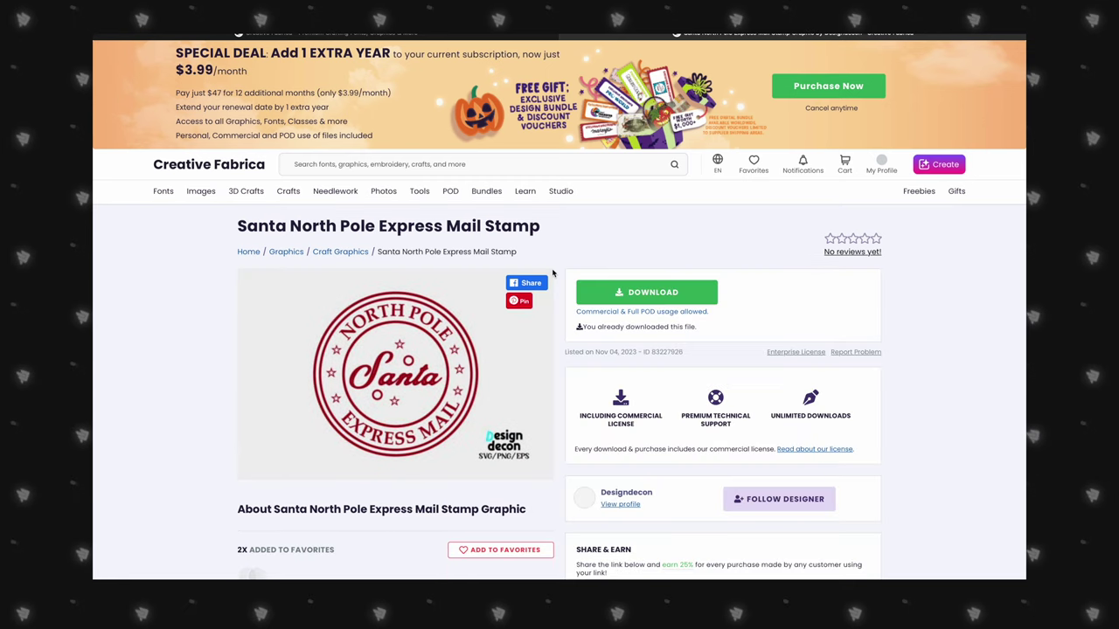
Scale the Santa stamp down to 46.525 mm wide and mirror it horizontally.
scroll(516, 311, "down", 2)
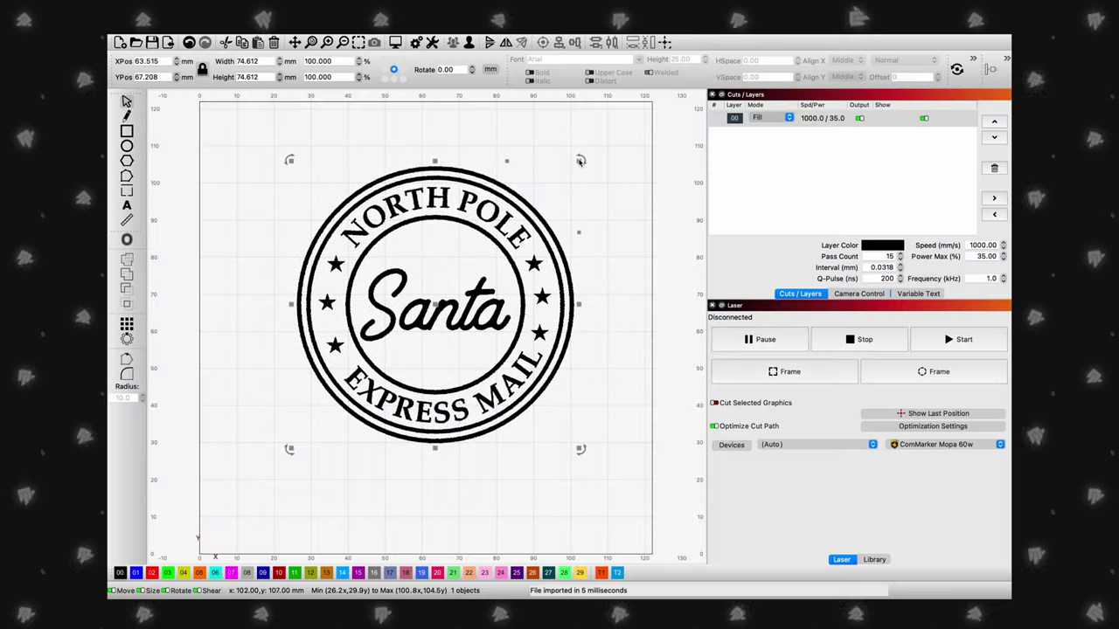
left_click_drag(579, 163, 602, 144)
left_click(446, 306)
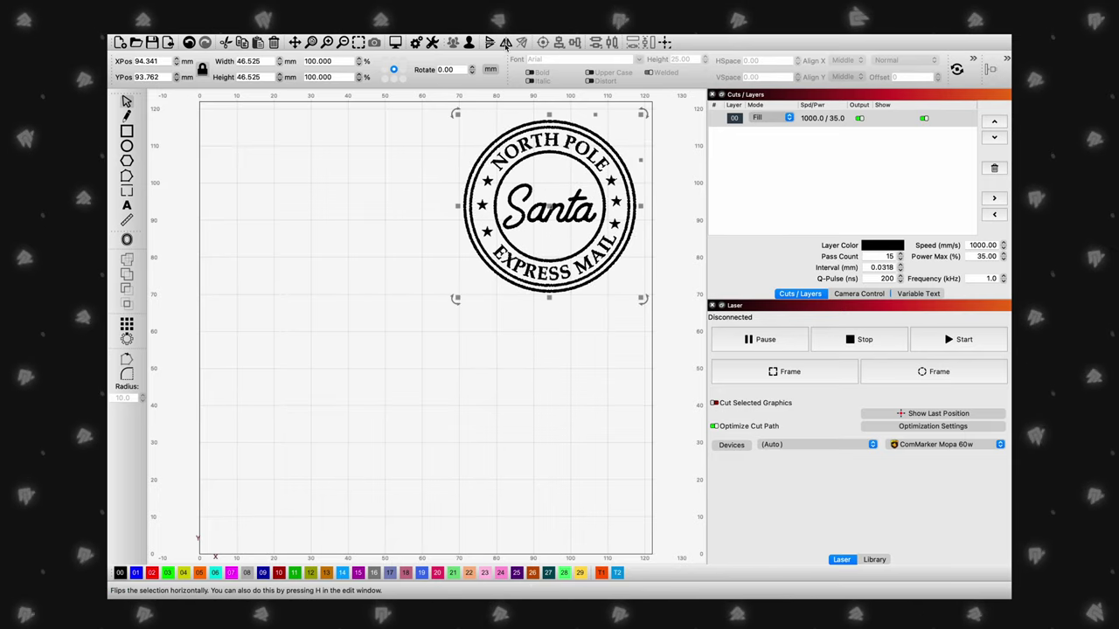
left_click(505, 42)
left_click(402, 134)
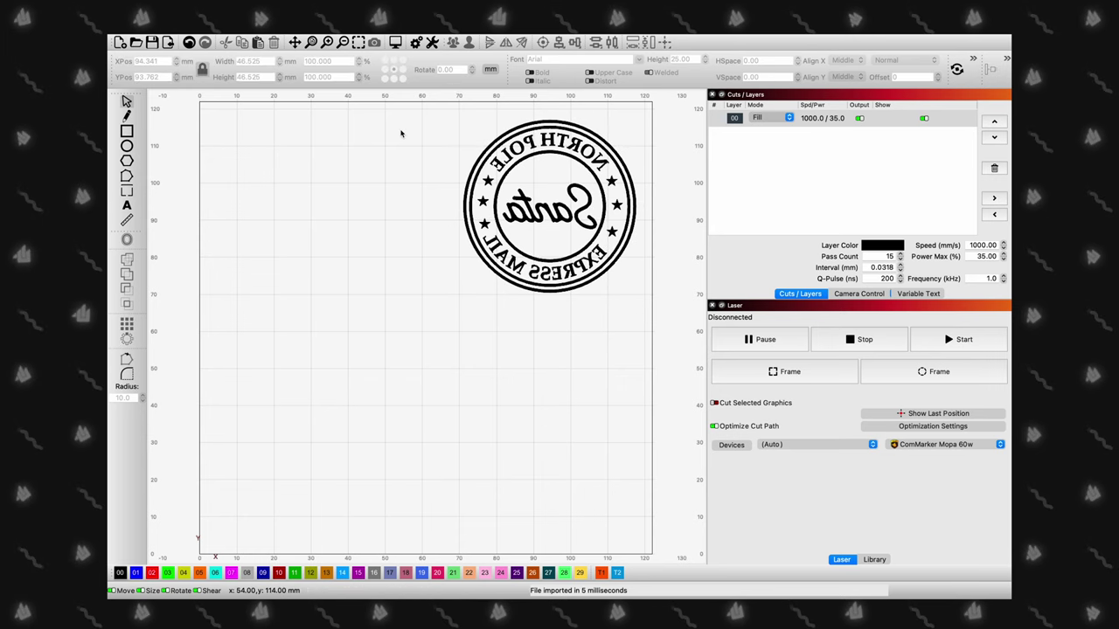
key("ctrl+a")
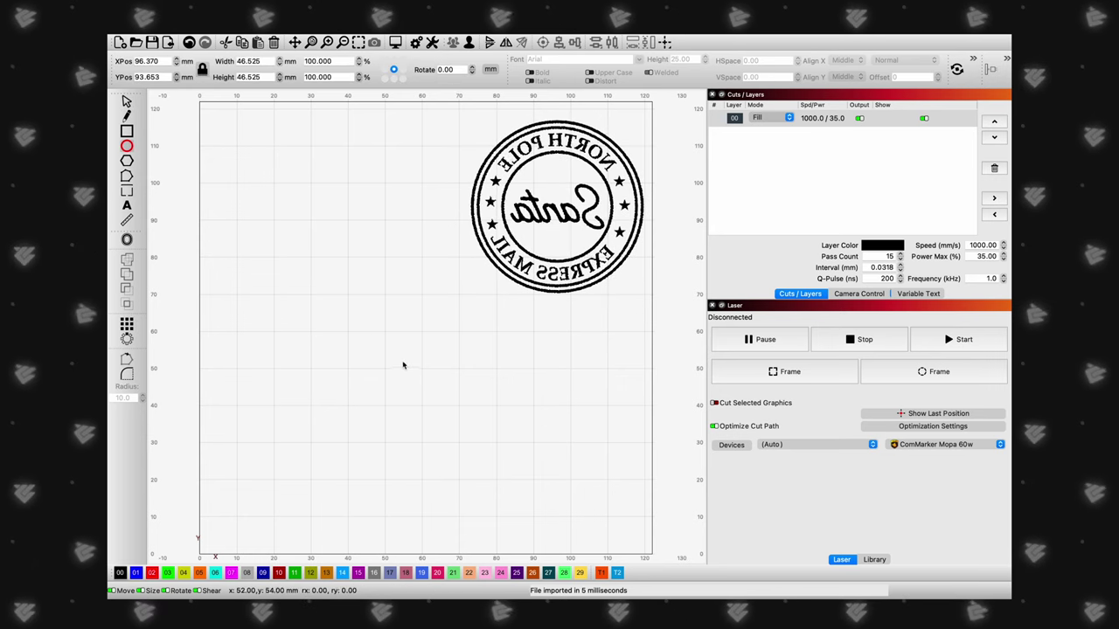
Draw a 23.5 mm circle in Line mode on the T1 Tool layer.
left_click_drag(403, 364, 443, 304)
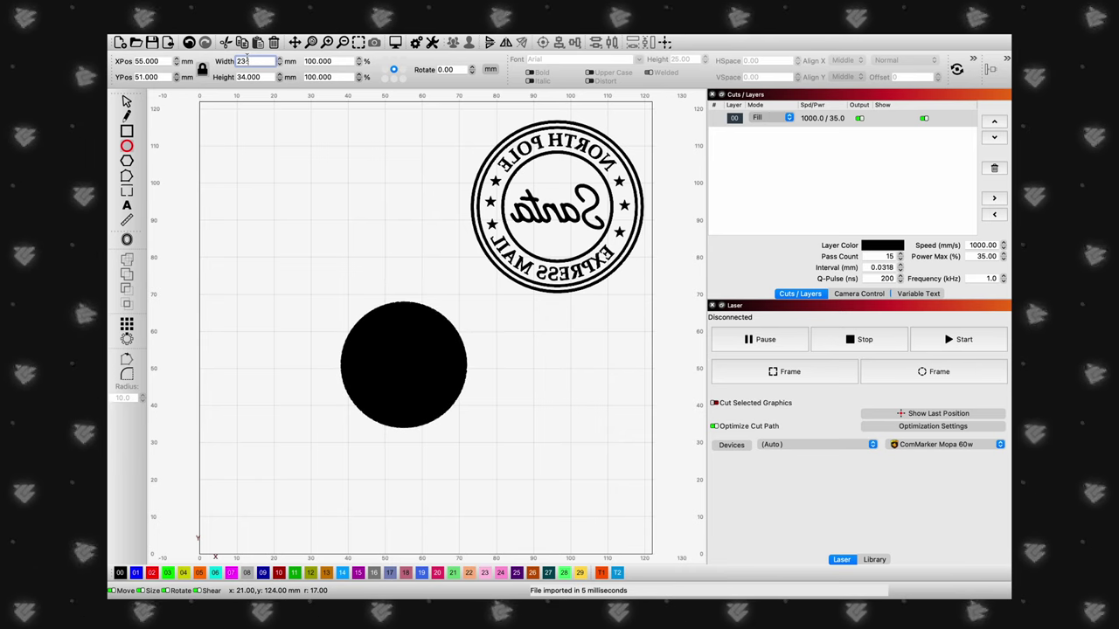
key("Return")
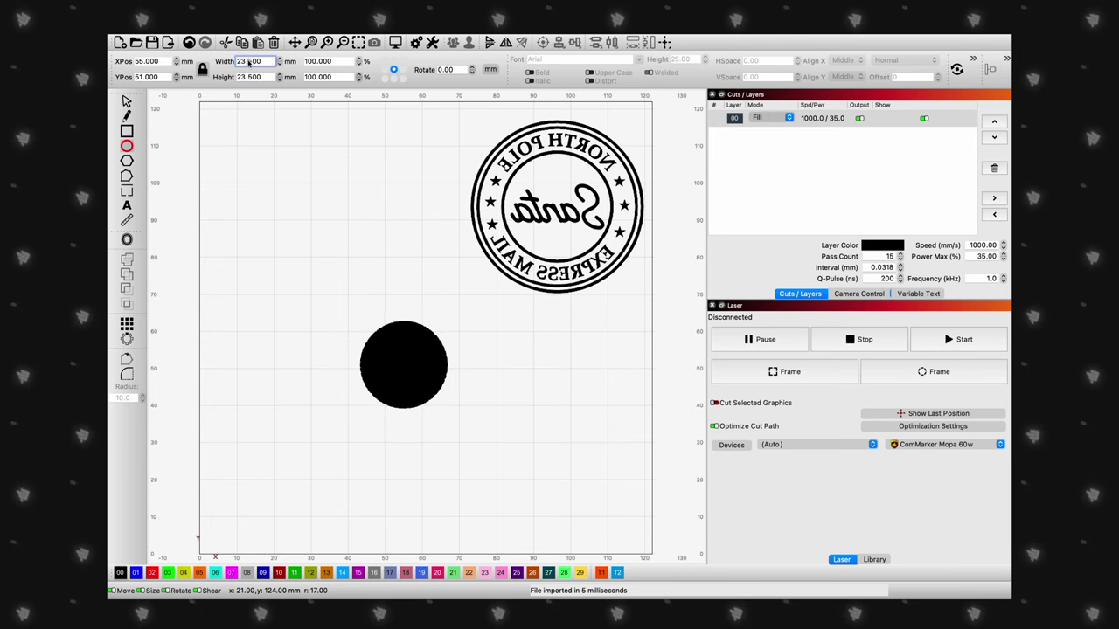
left_click(790, 118)
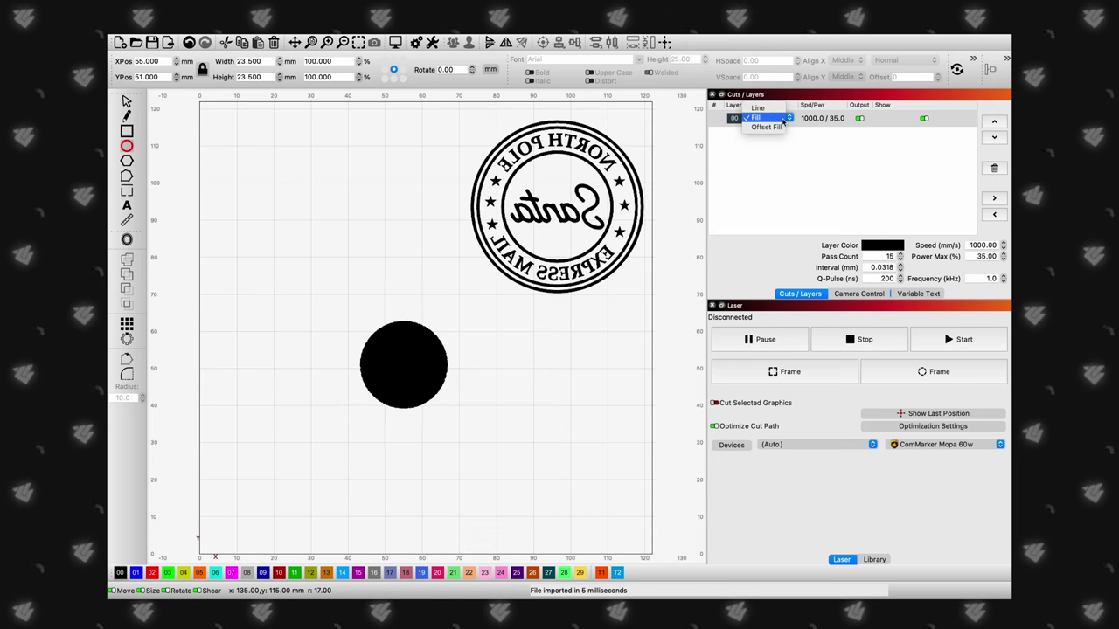
left_click(773, 109)
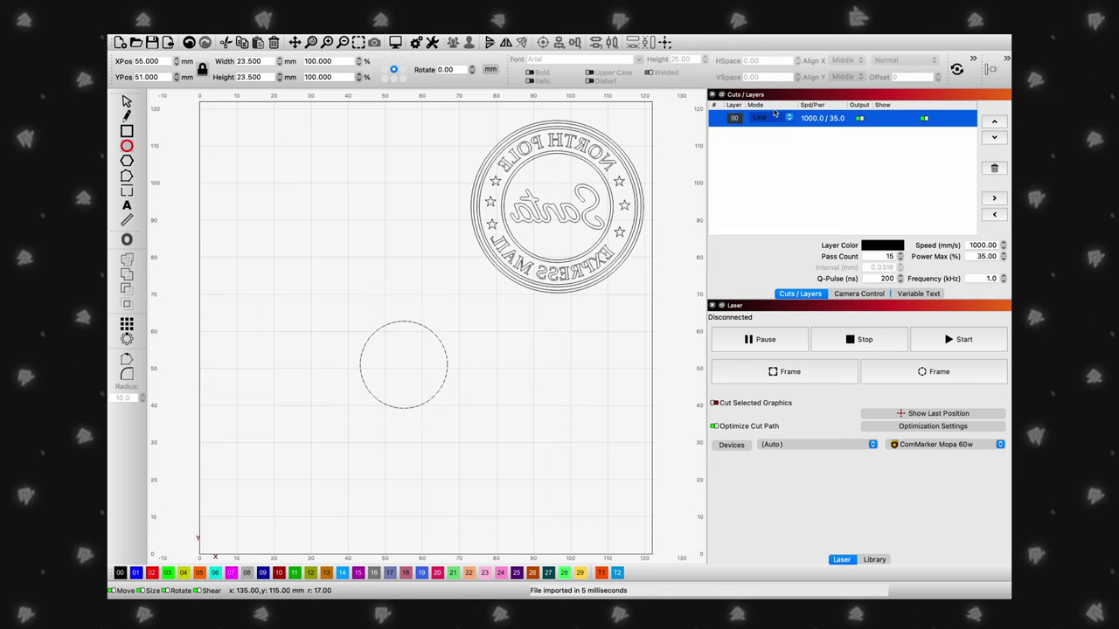
scroll(774, 112, "down", 1)
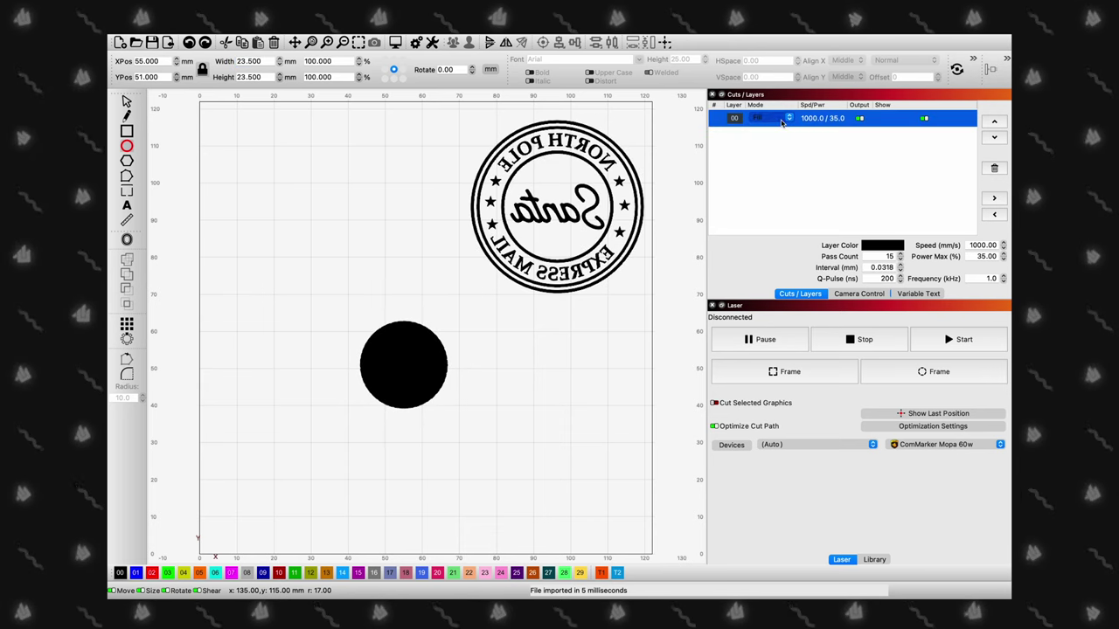
key("ctrl+z")
Centre the stamp horizontally and vertically on the tool circle, then zoom in and deselect.
left_click(667, 43)
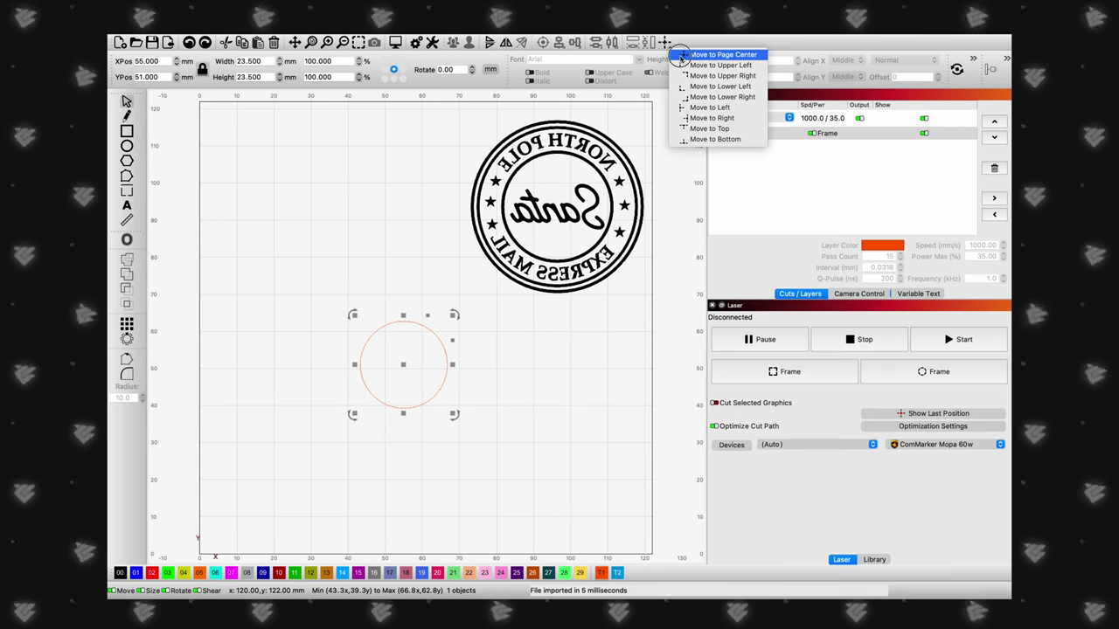
left_click(722, 55)
key("ctrl+z")
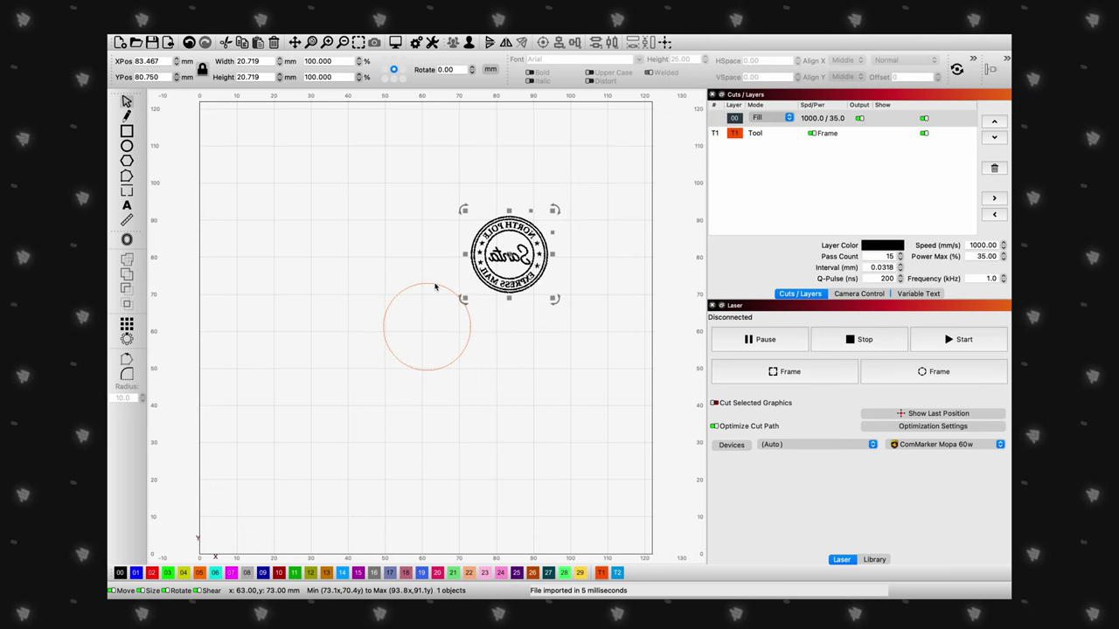
left_click(436, 286, "shift")
left_click(558, 42)
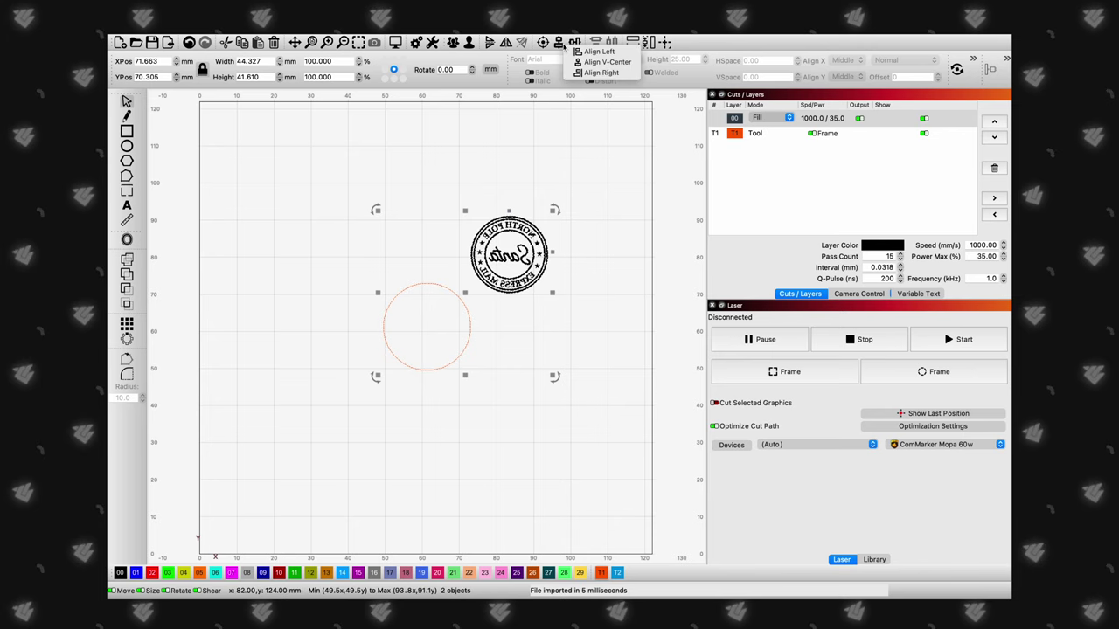
left_click(600, 61)
left_click(575, 42)
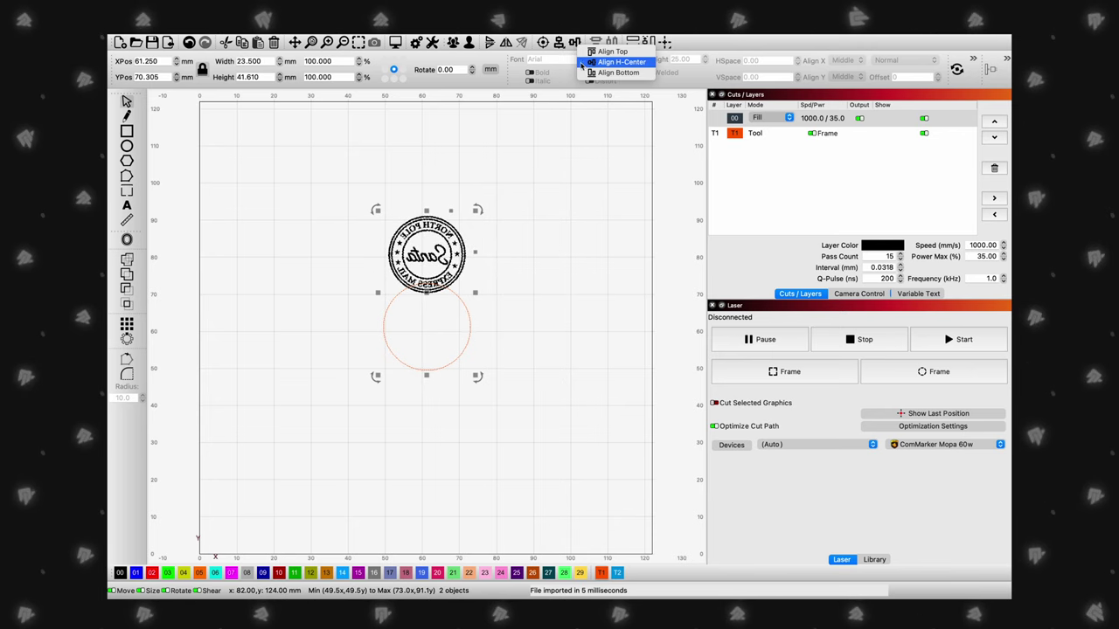
left_click(620, 62)
key("ctrl+shift+f")
key("Escape")
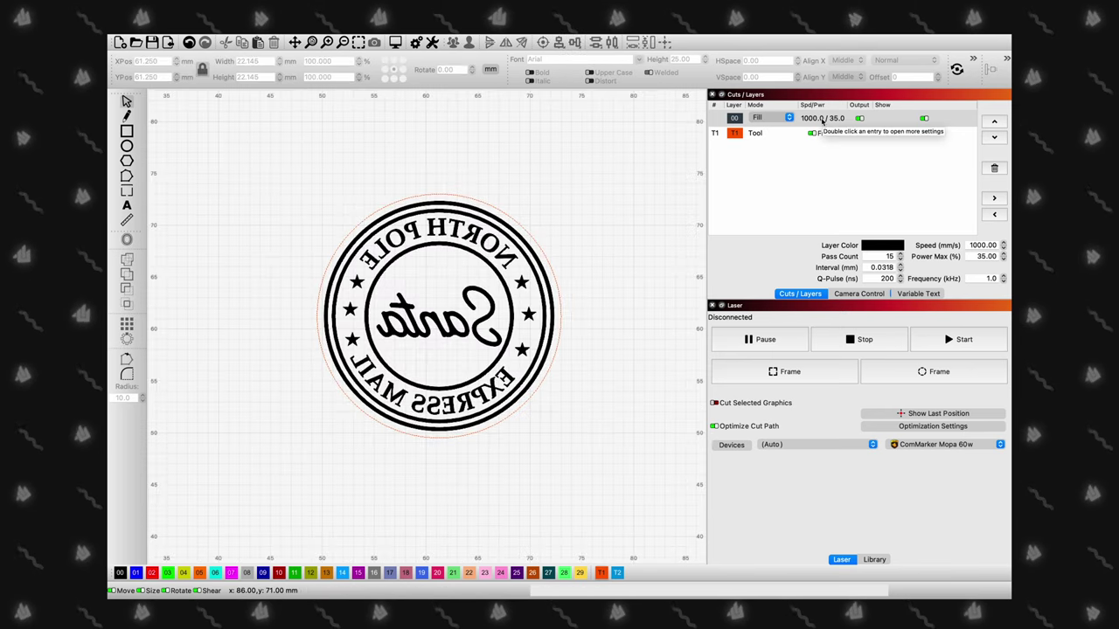
Raise the fill layer's Number of Passes from 15 to 50 in the Cut Settings Editor.
double_click(821, 119)
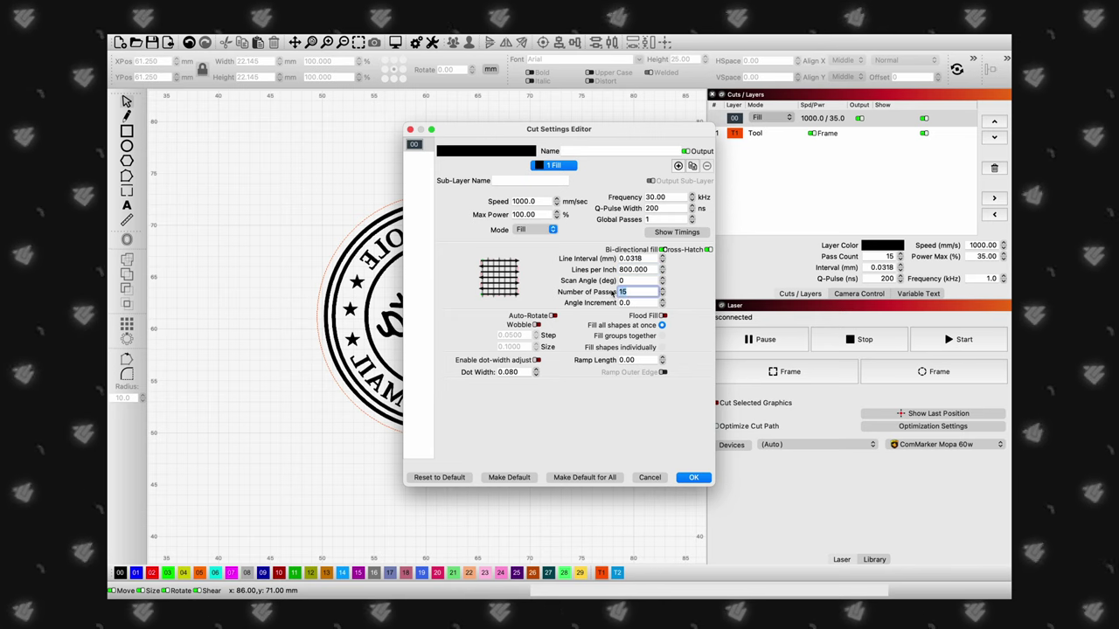
type("50")
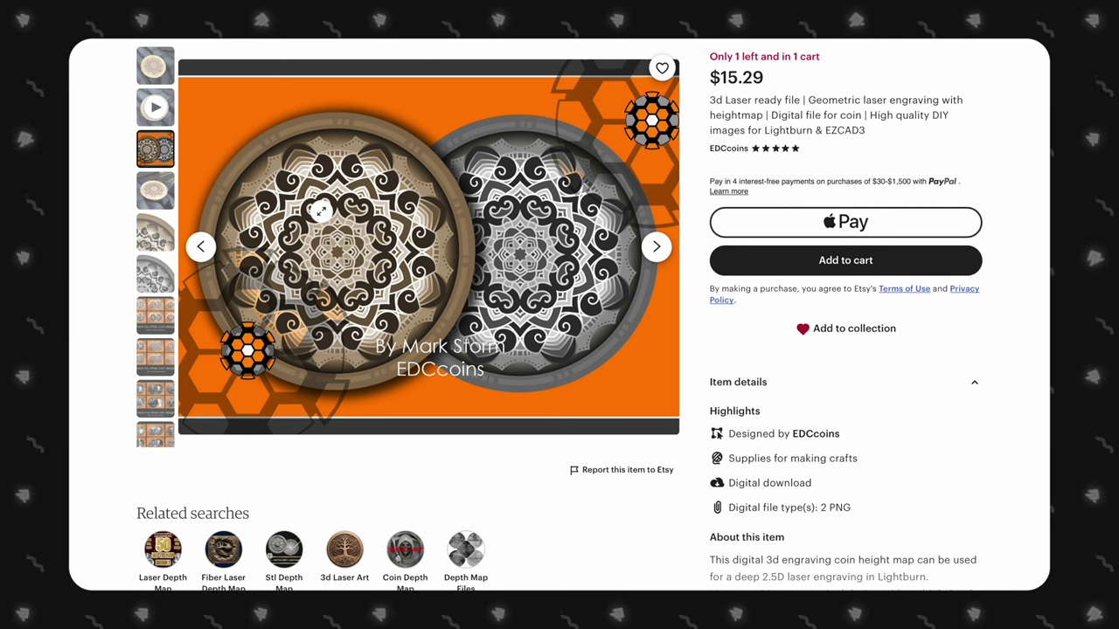
Browse gallery images from the brown coin close-up and depth map to the coin collages.
left_click(160, 236)
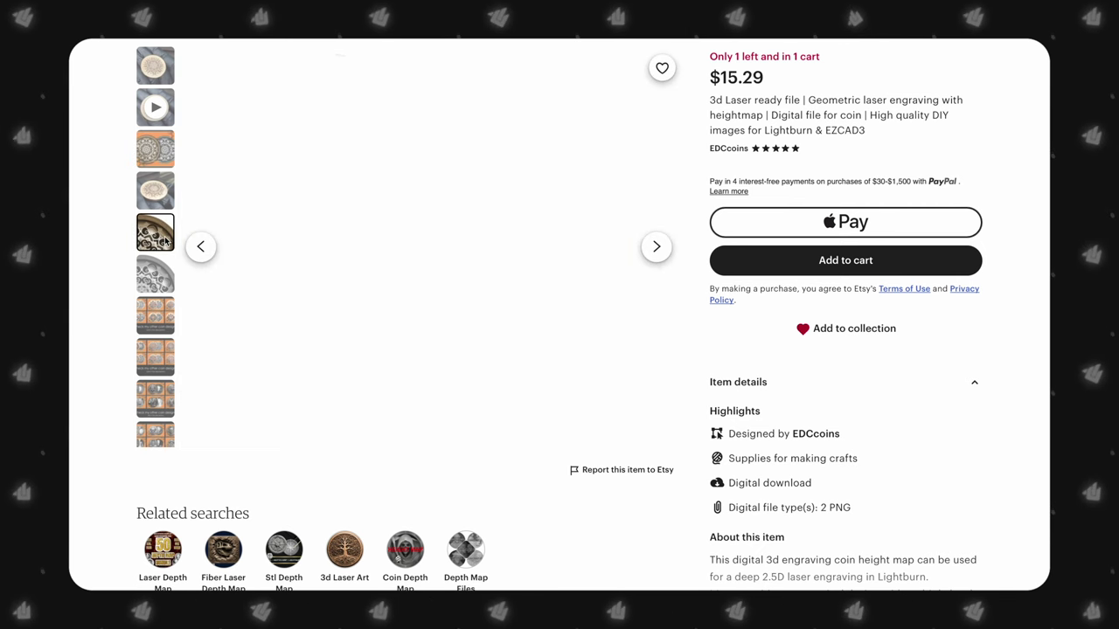
left_click(159, 273)
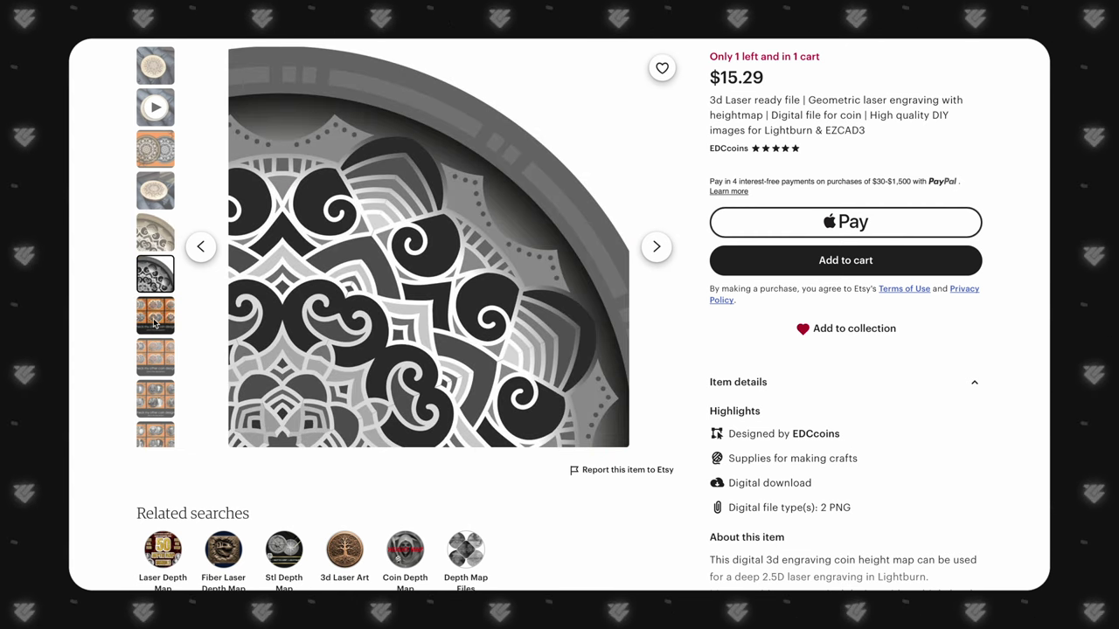
left_click(155, 323)
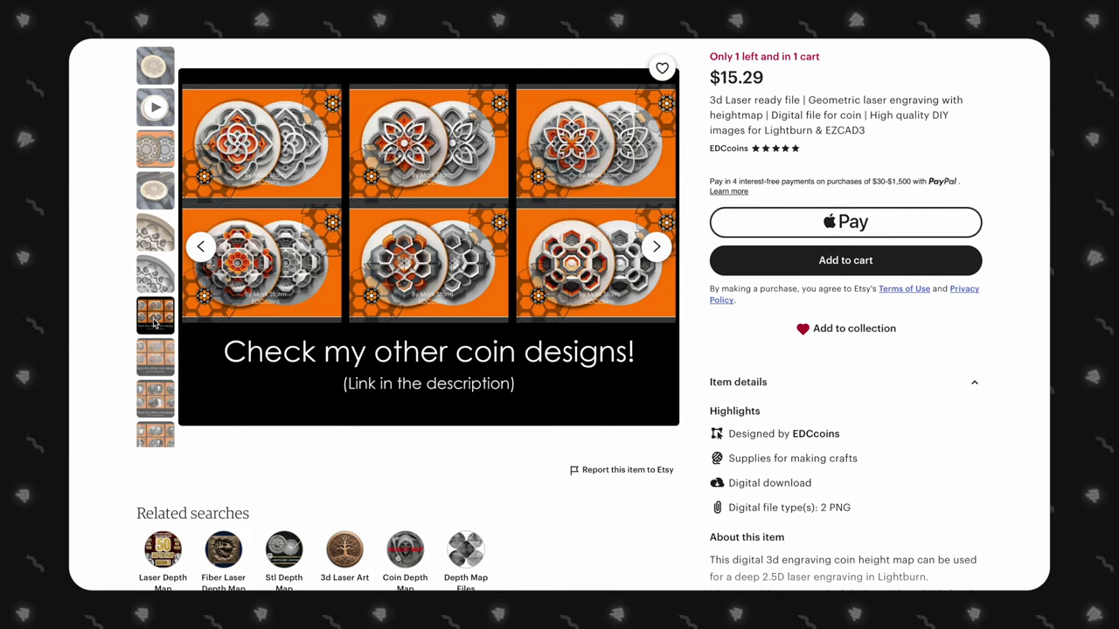
left_click(154, 399)
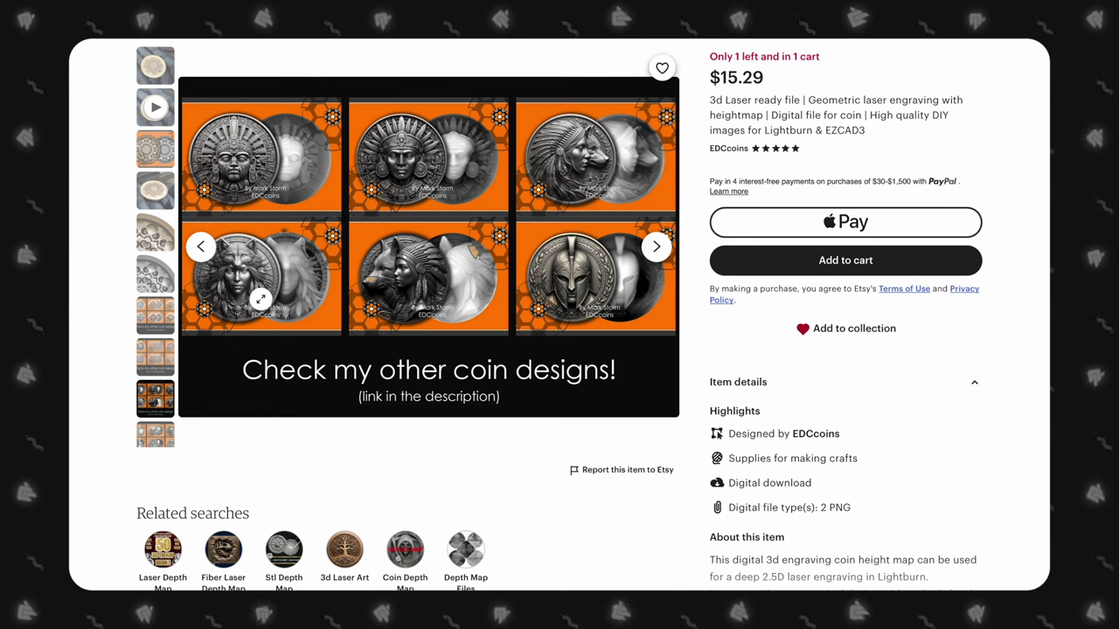
left_click(156, 433)
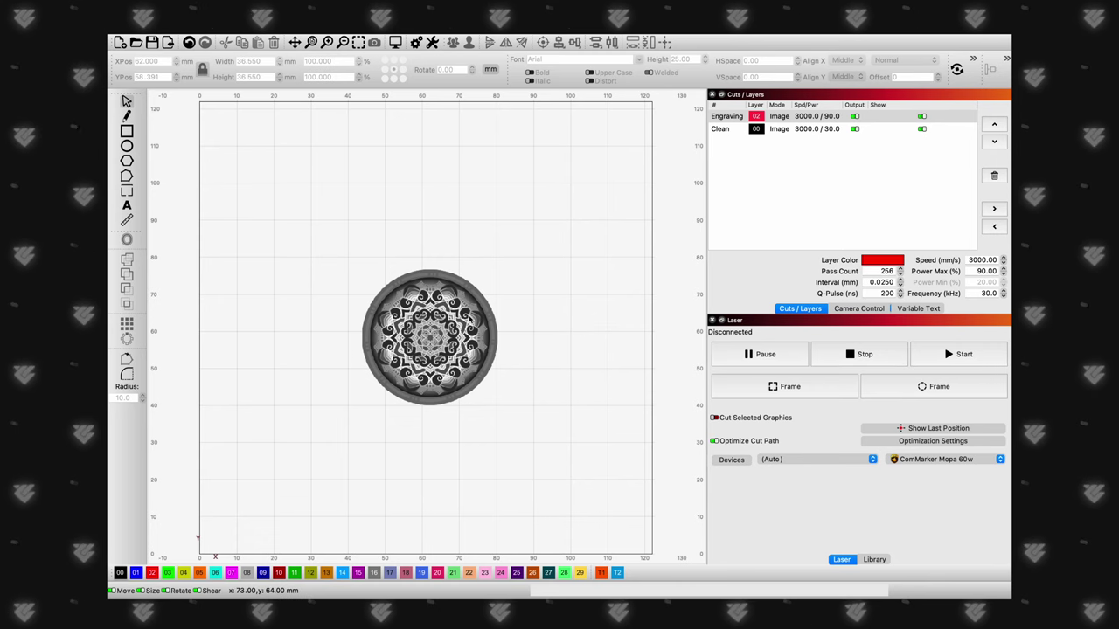
left_click(447, 319)
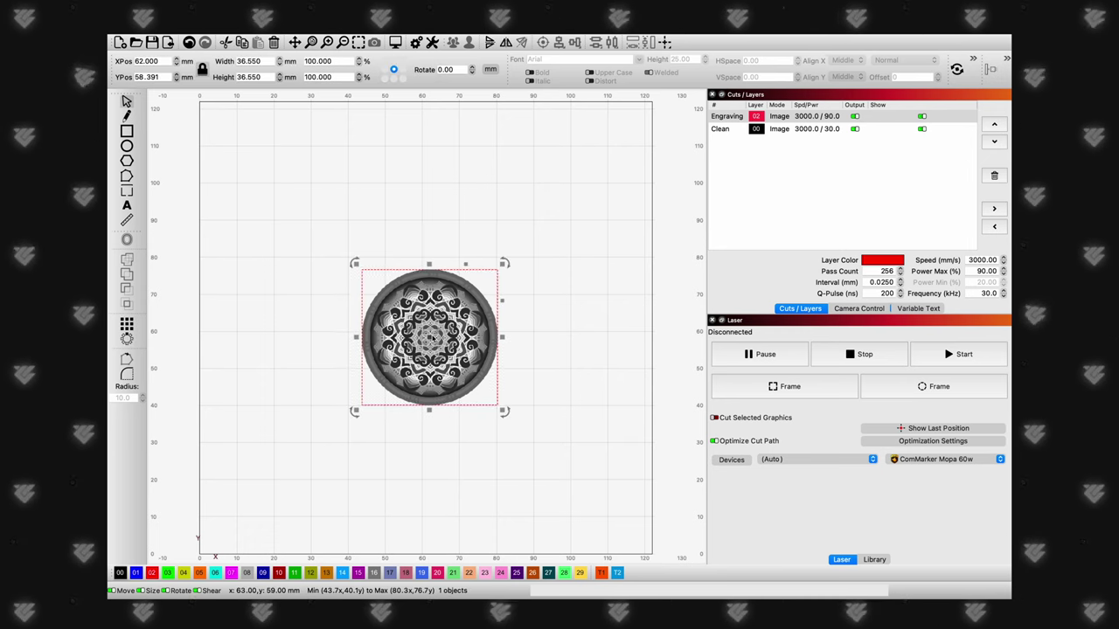
left_click_drag(440, 350, 456, 398)
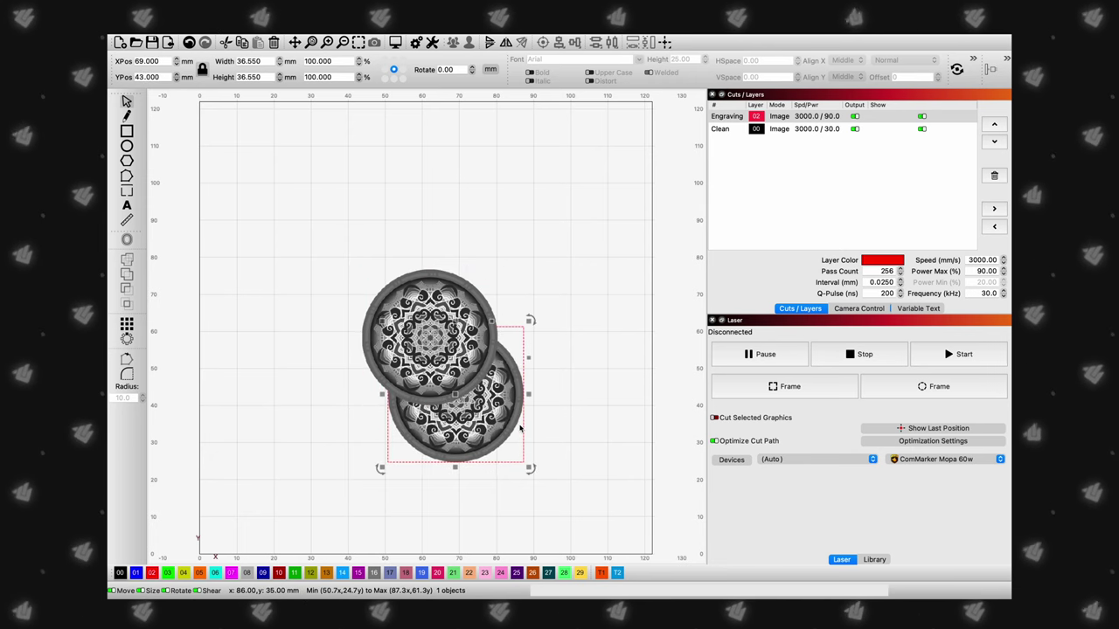
left_click(437, 291)
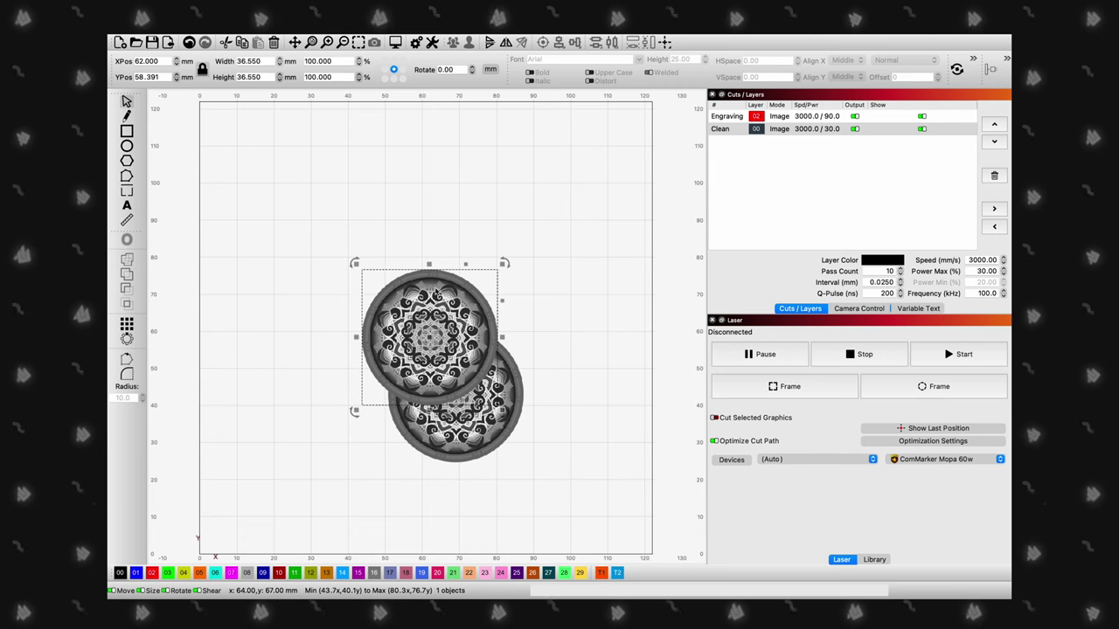
left_click(516, 399)
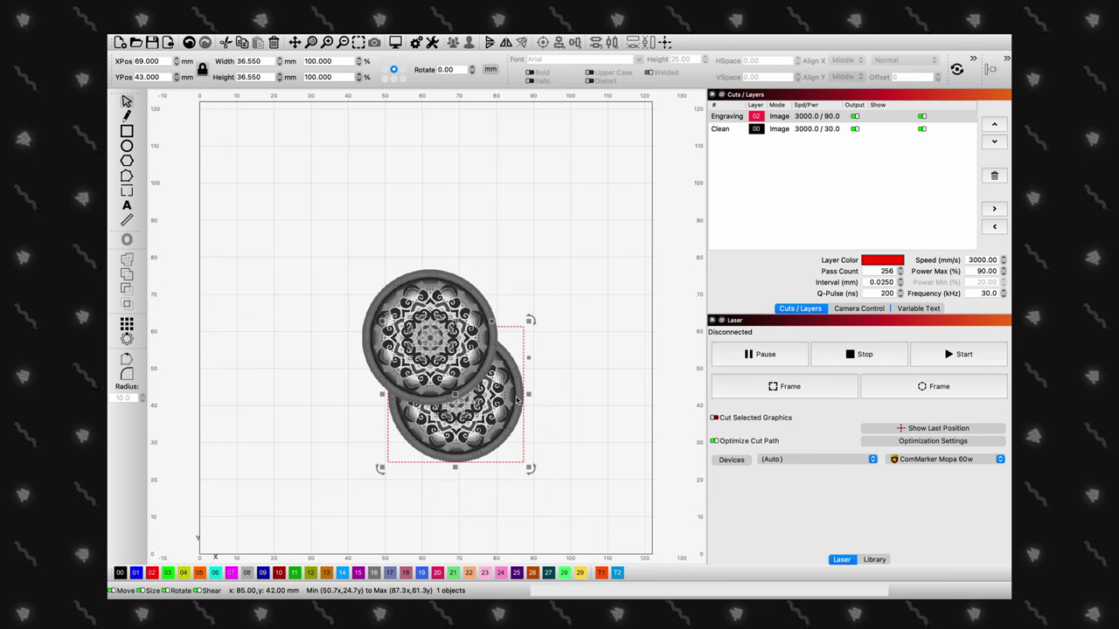
left_click(517, 398)
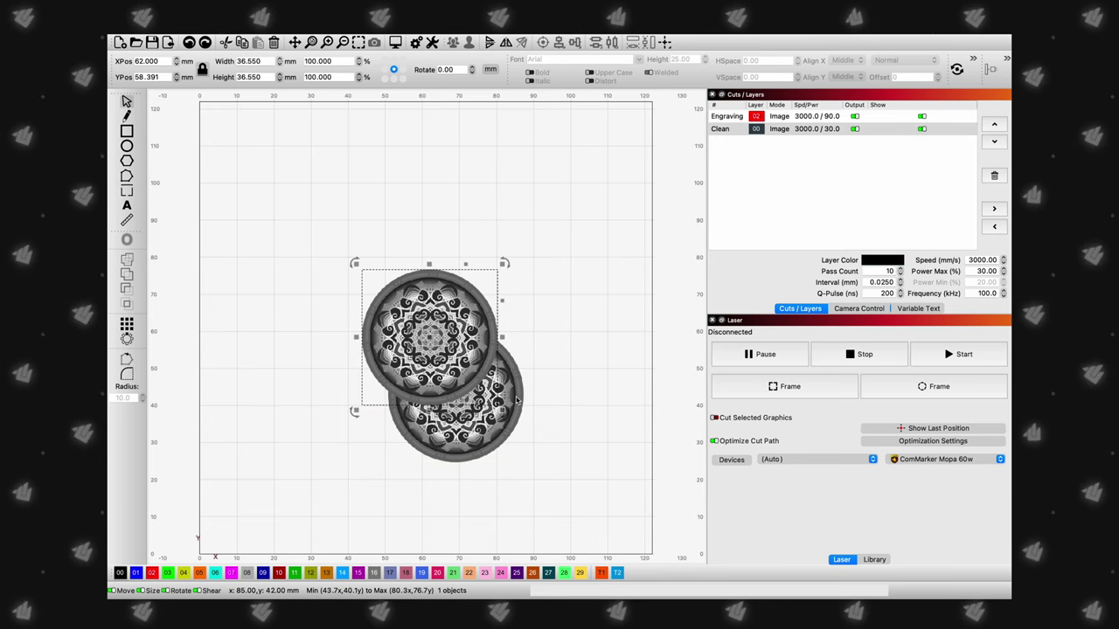
left_click(516, 399)
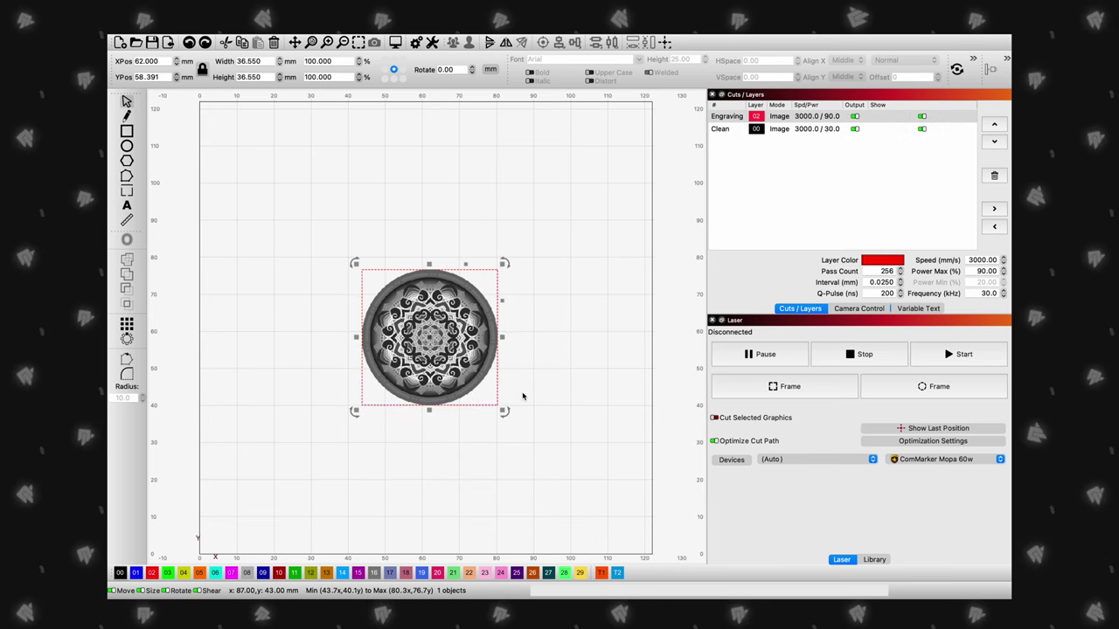
left_click(523, 397)
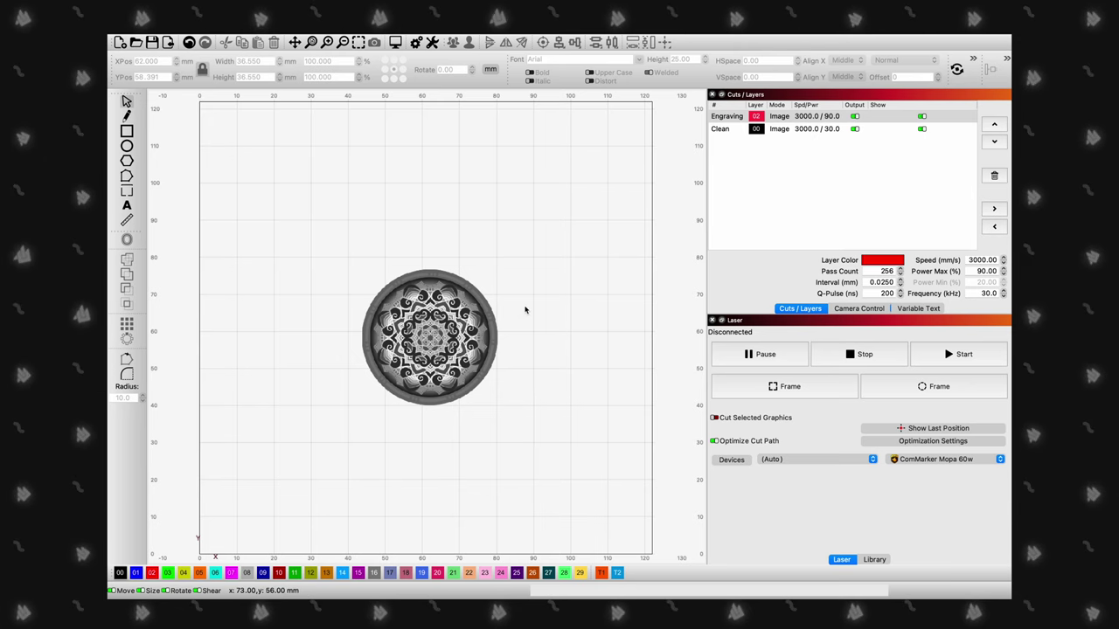
Review the Engraving layer's 3D Sliced cut settings, then open the Clean layer's settings.
double_click(780, 121)
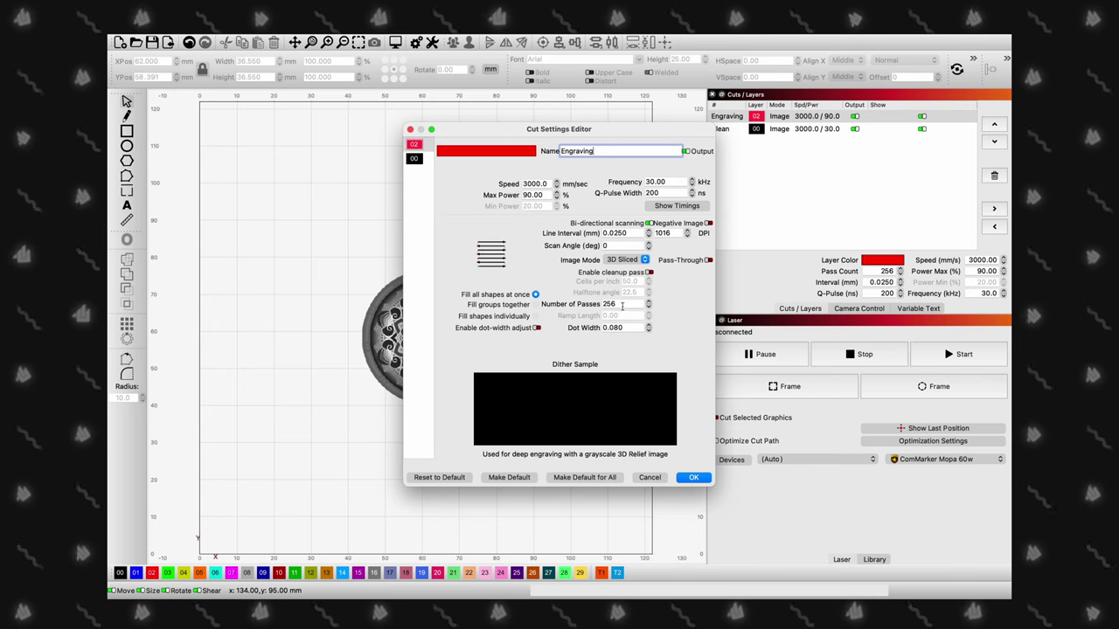
key("Return")
double_click(812, 128)
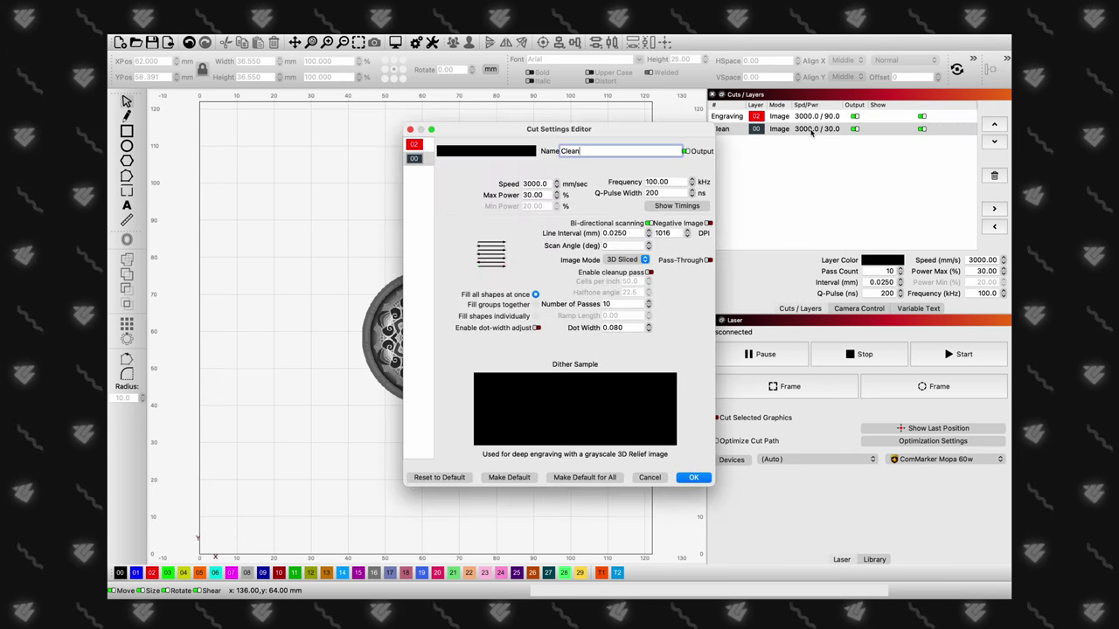